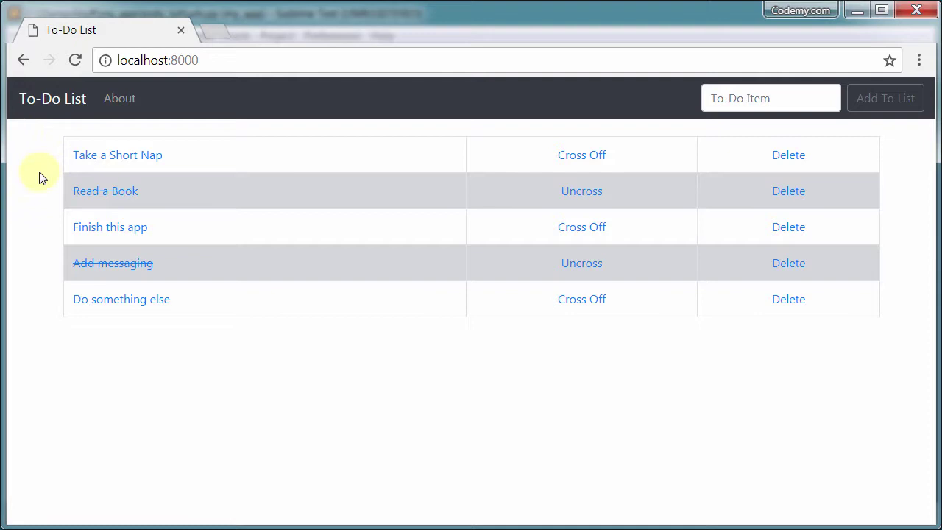
- Add 'Ride the motorcycle' as a new to-do item and highlight its added confirmation
click(757, 98)
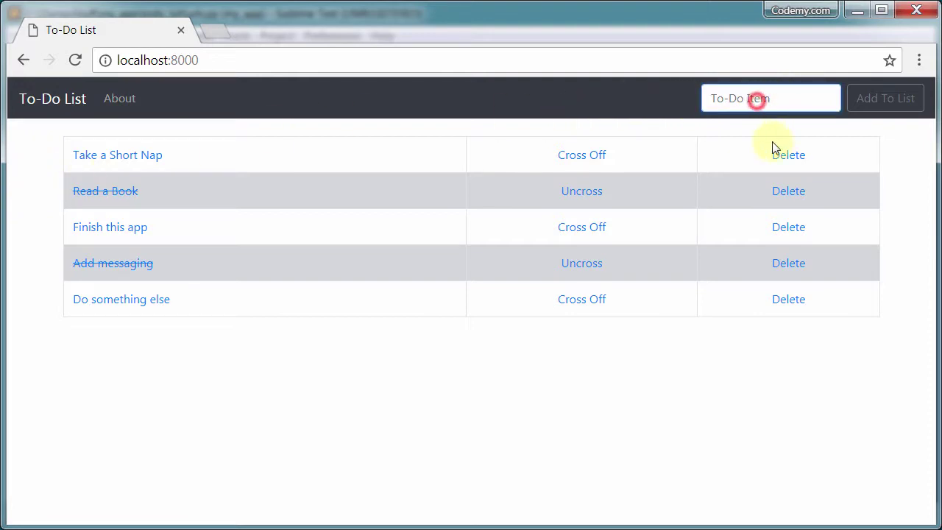
text(Ride the motr)
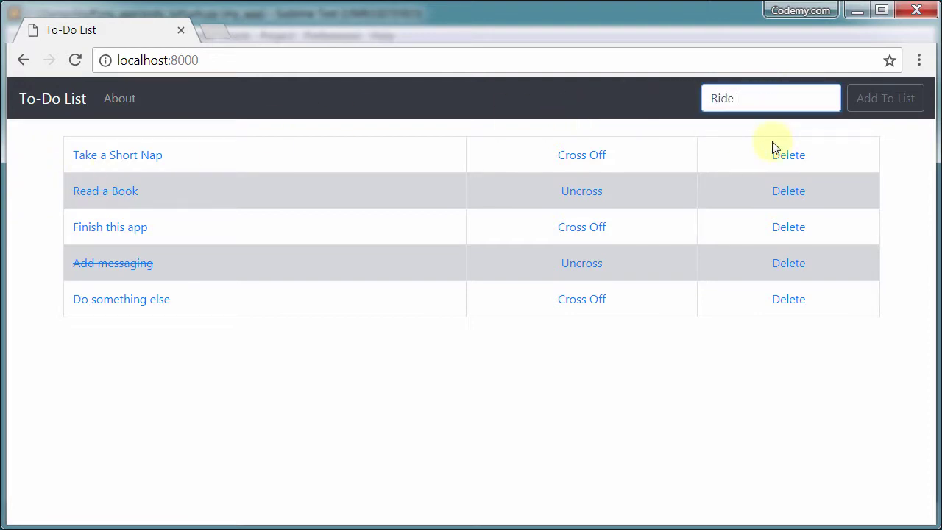
key(BackSpace)
text(or)
text(cycle)
key(Return)
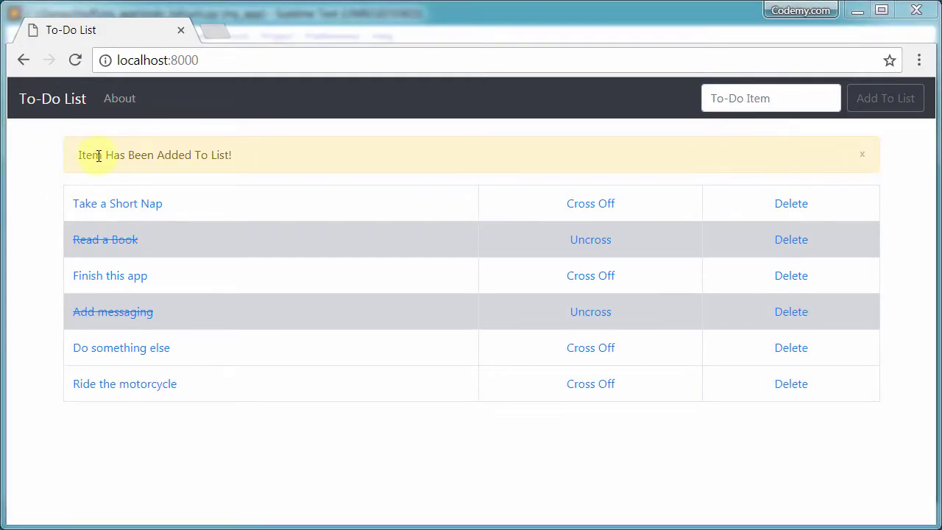
drag(81, 154, 232, 156)
click(276, 161)
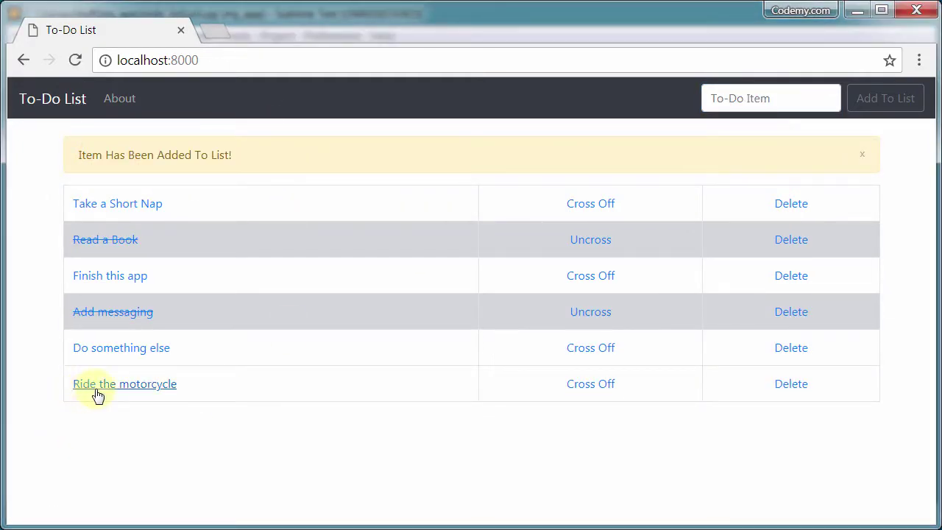
- Cross off 'Ride the motorcycle' and rename it to 'Ride the bicycle'
click(596, 394)
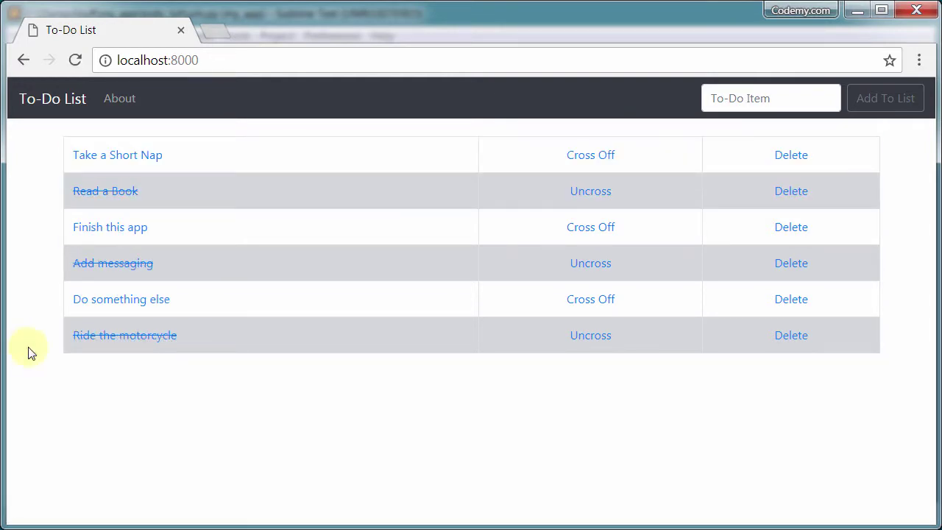
click(139, 335)
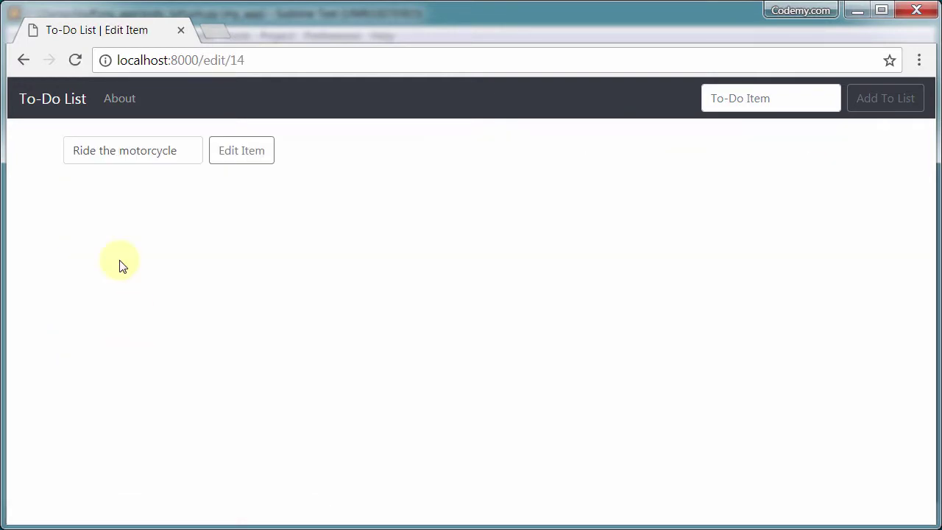
double_click(137, 151)
text(bicycle)
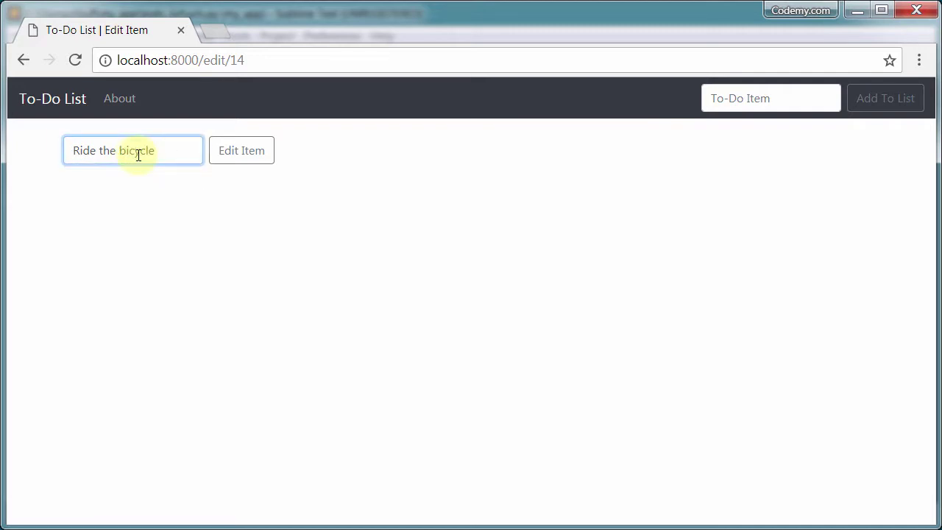
click(242, 150)
- Delete 'Ride the bicycle' from the list and highlight the deletion confirmation
click(788, 383)
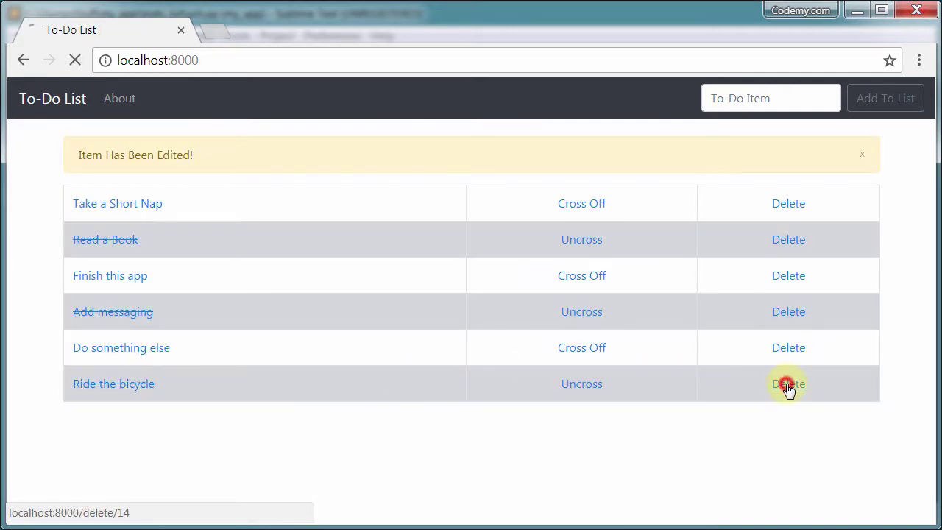
mouse_move(74, 155)
mouse_down()
mouse_move(212, 157)
mouse_move(89, 156)
mouse_up()
click(228, 157)
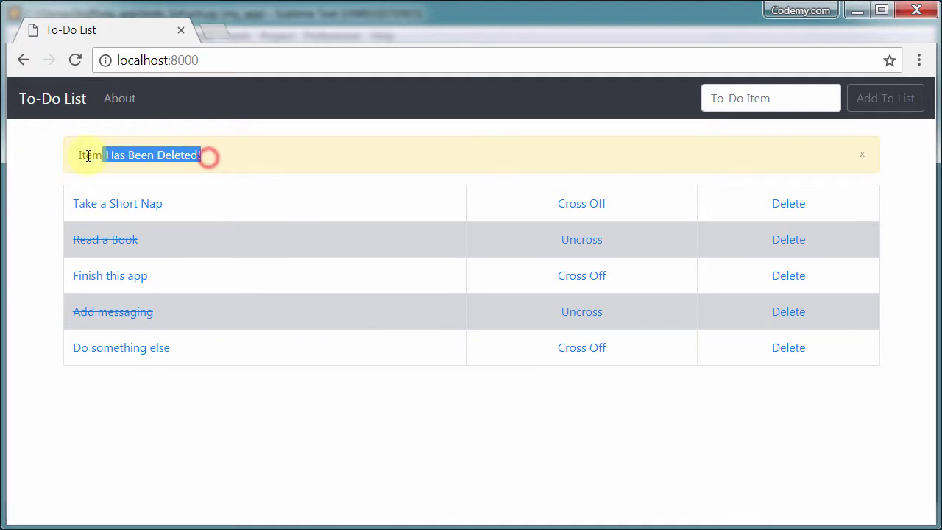
click(103, 156)
- Close the 'Item Has Been Deleted!' alert above the five remaining tasks
click(861, 153)
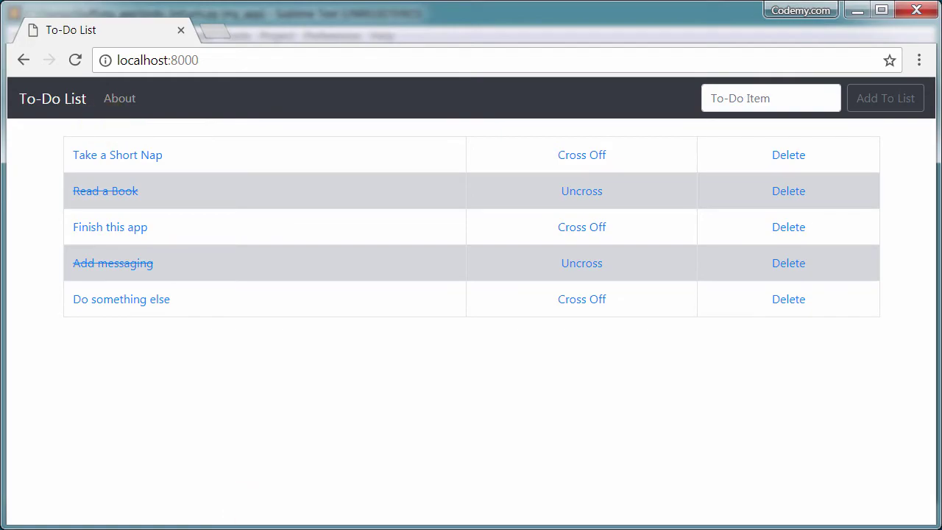
- In Sublime Text, show the List model in models.py, then views.py and home.html
key(alt+Tab)
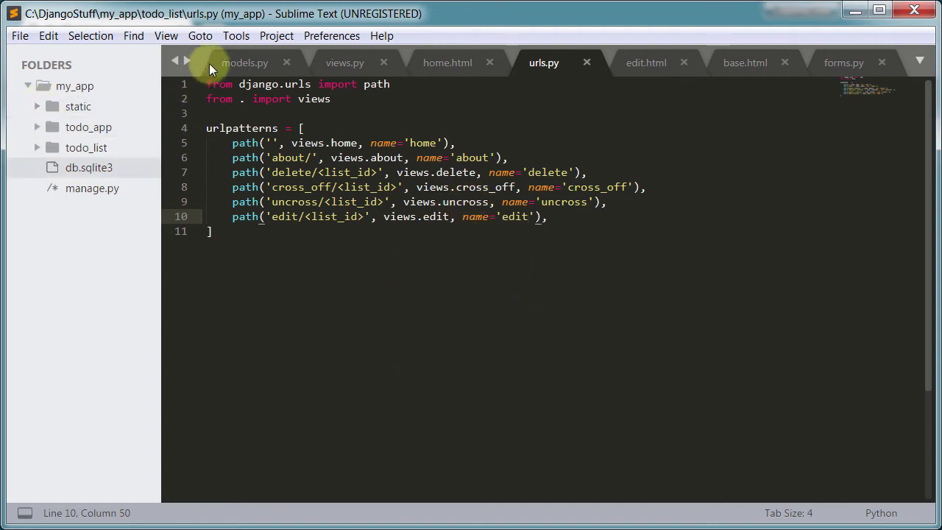
click(245, 63)
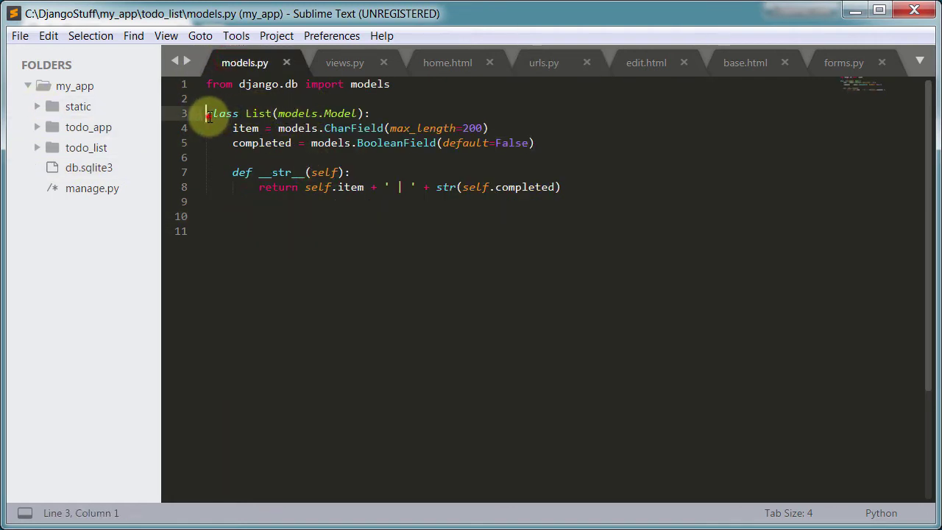
drag(206, 113, 487, 130)
click(551, 147)
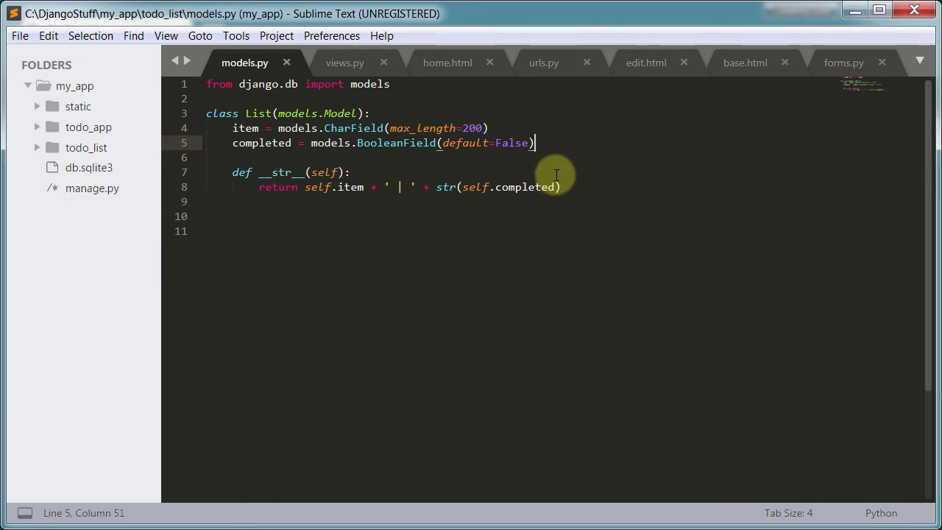
click(344, 62)
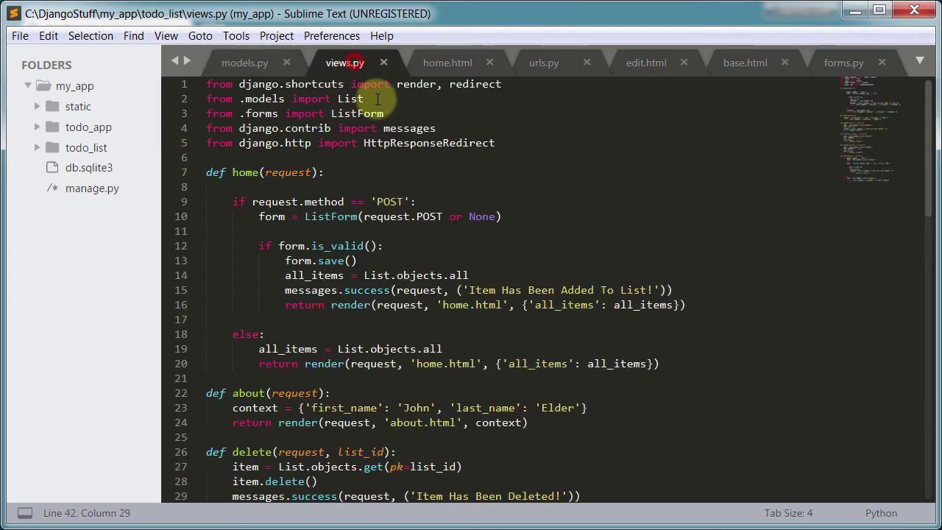
click(447, 63)
click(548, 63)
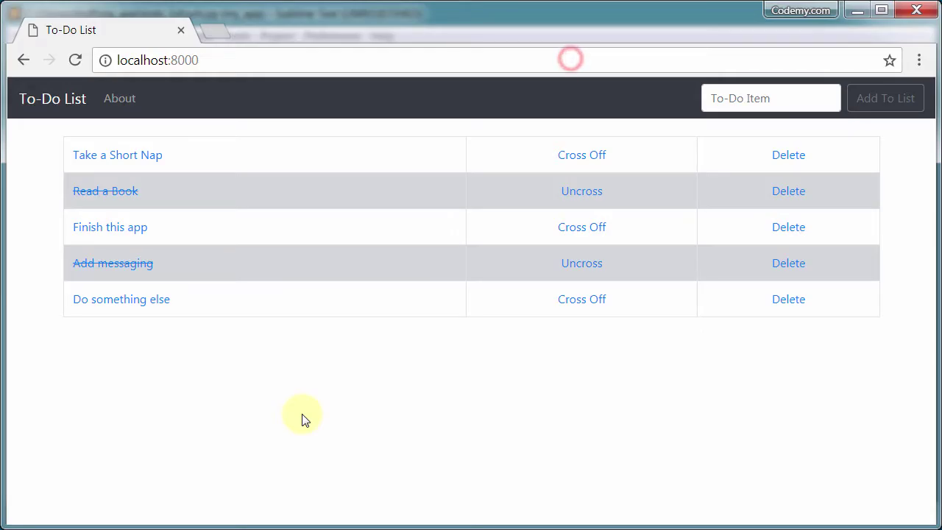